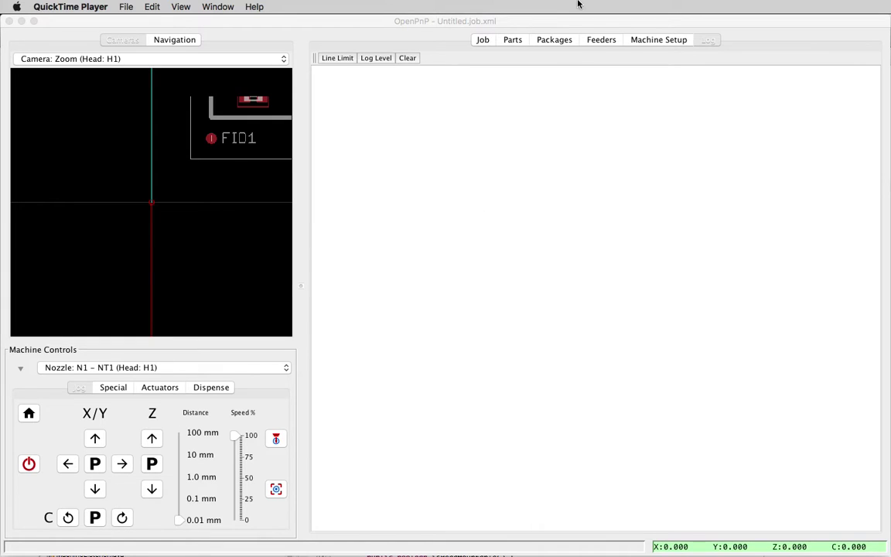
In Machine Setup, select head H1 under Heads and collapse its nozzle list
click(652, 39)
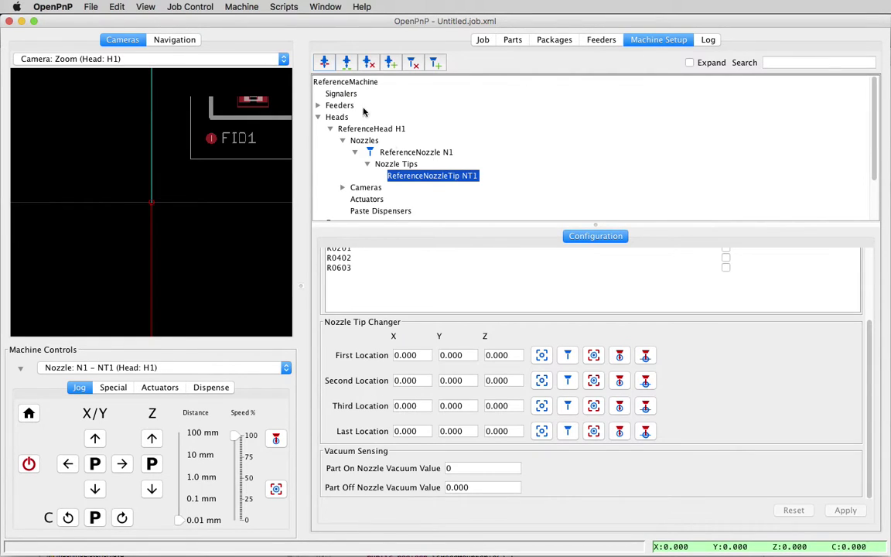
click(338, 117)
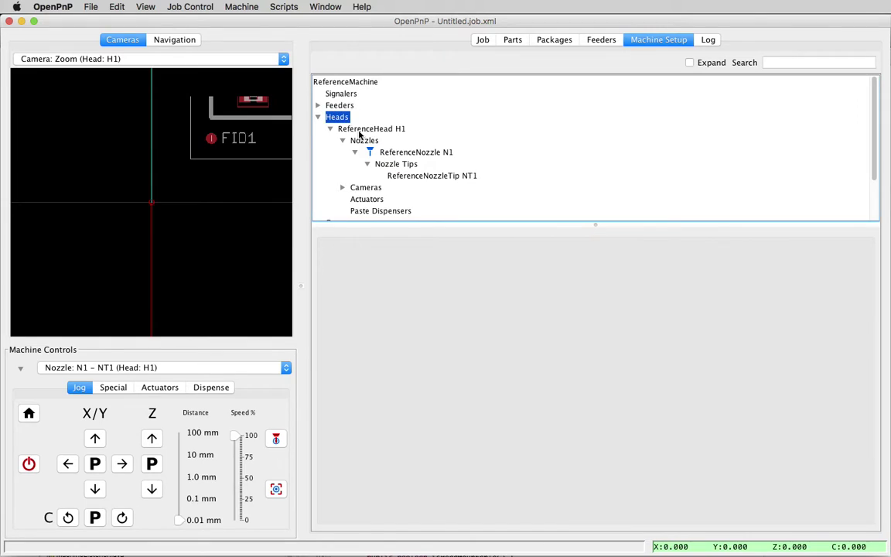
click(359, 131)
click(342, 140)
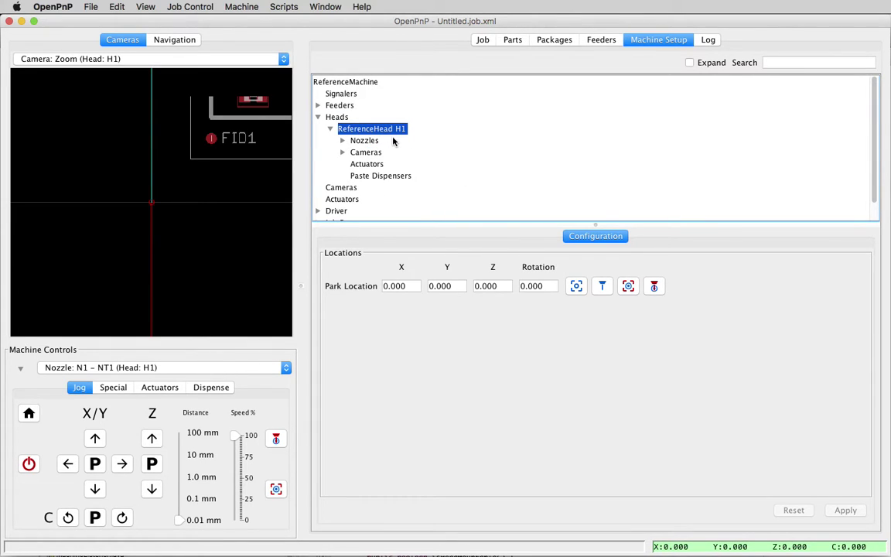
Add a new ReferenceActuator to head H1's Actuators
click(363, 164)
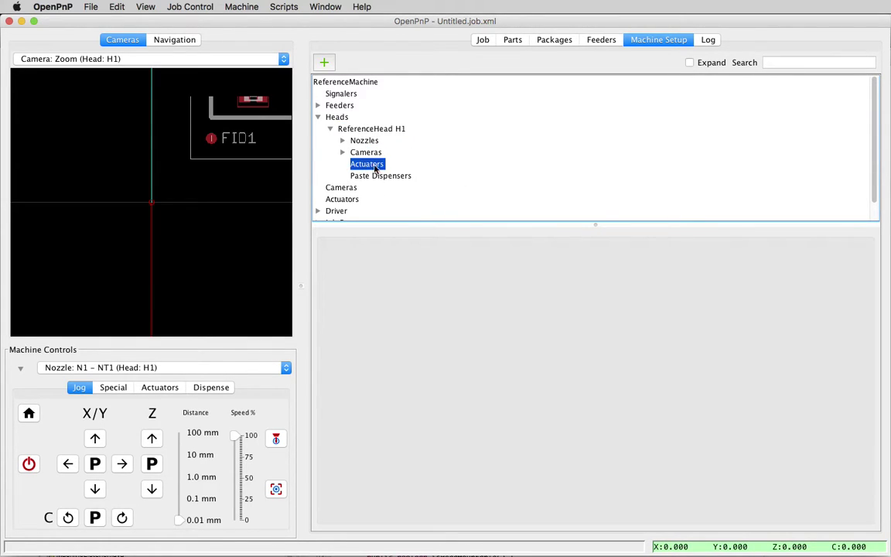
click(325, 65)
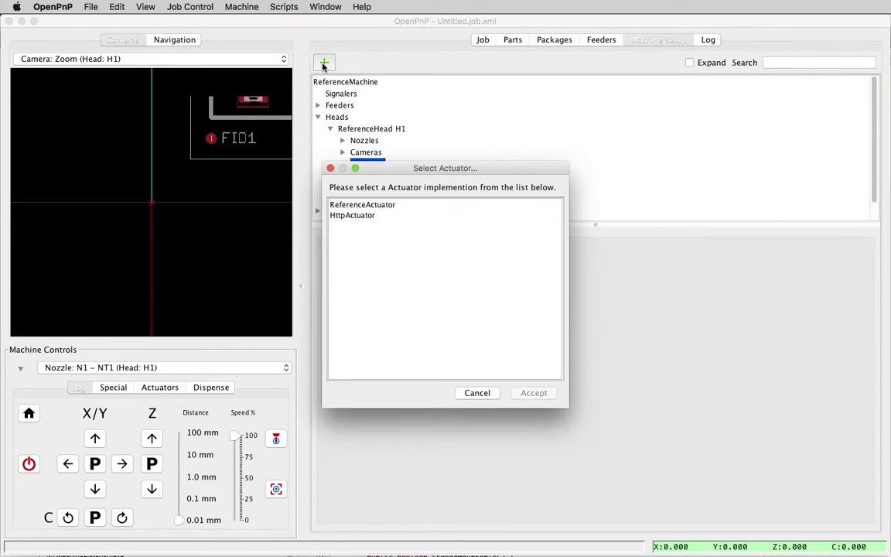
click(386, 205)
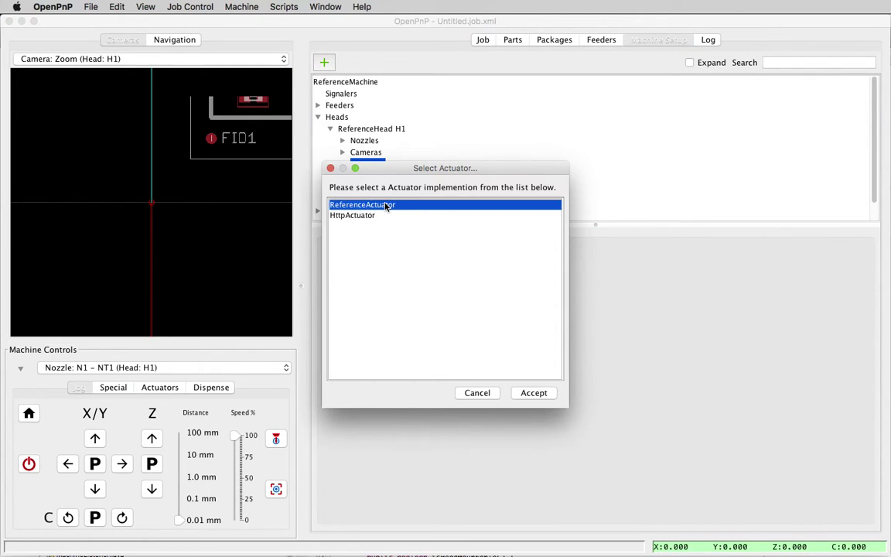
click(534, 394)
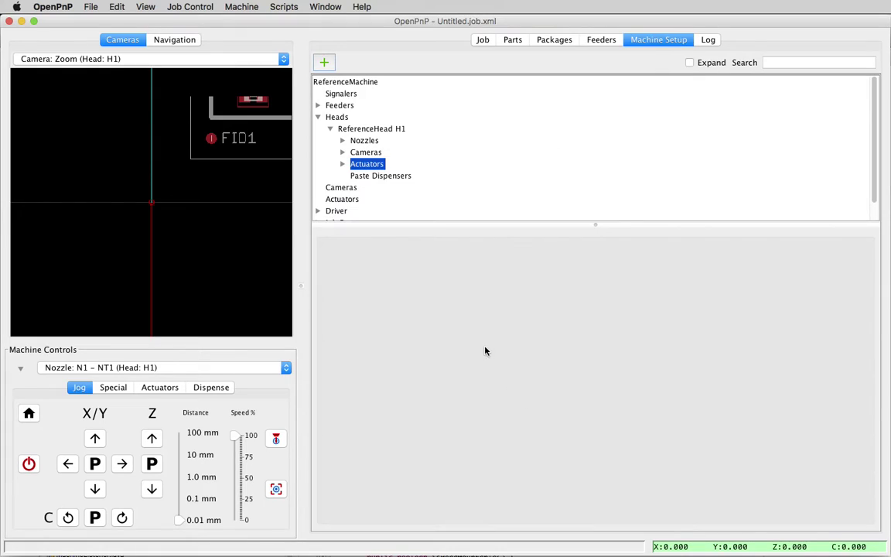
Rename the new actuator to H1VAC and apply
click(343, 164)
click(395, 176)
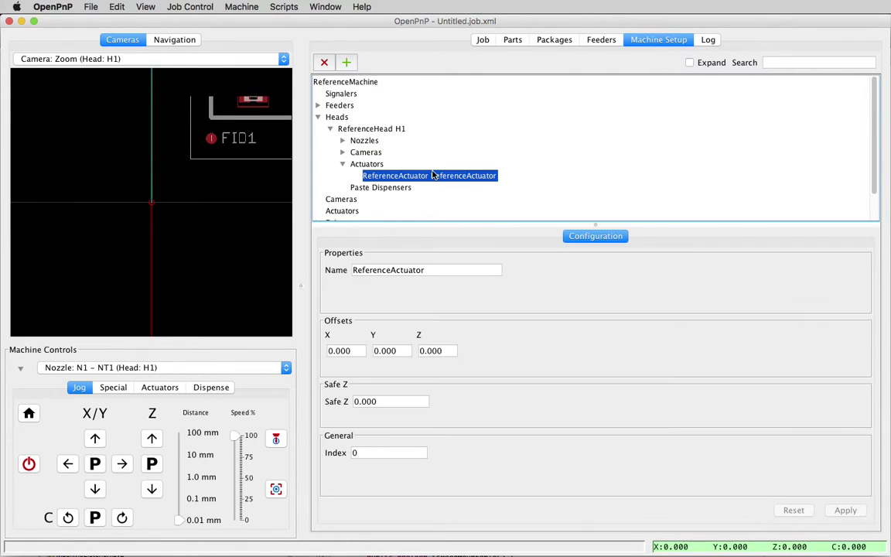
double_click(439, 270)
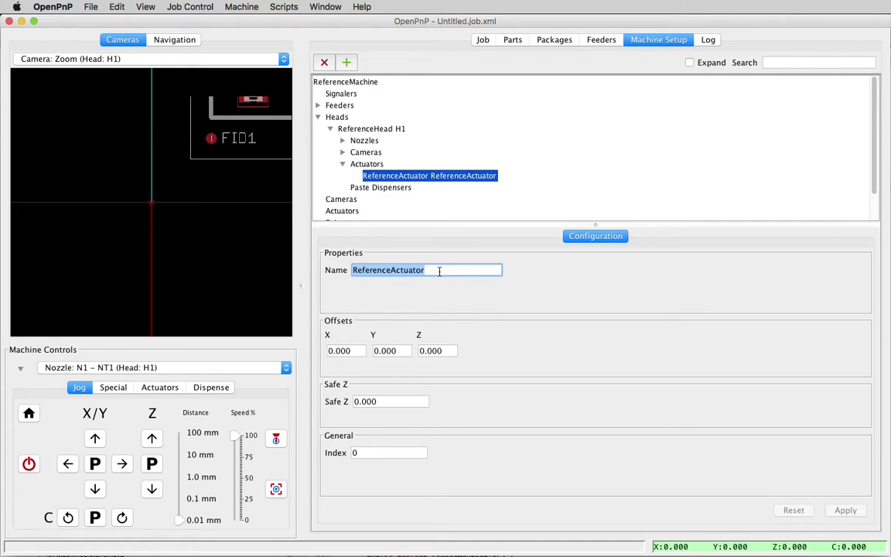
text(H1VAC)
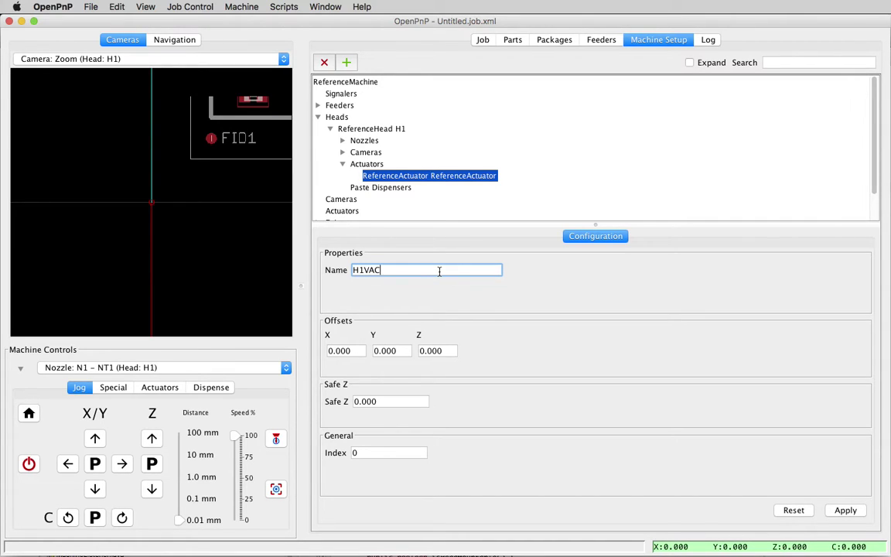
key(Return)
click(846, 513)
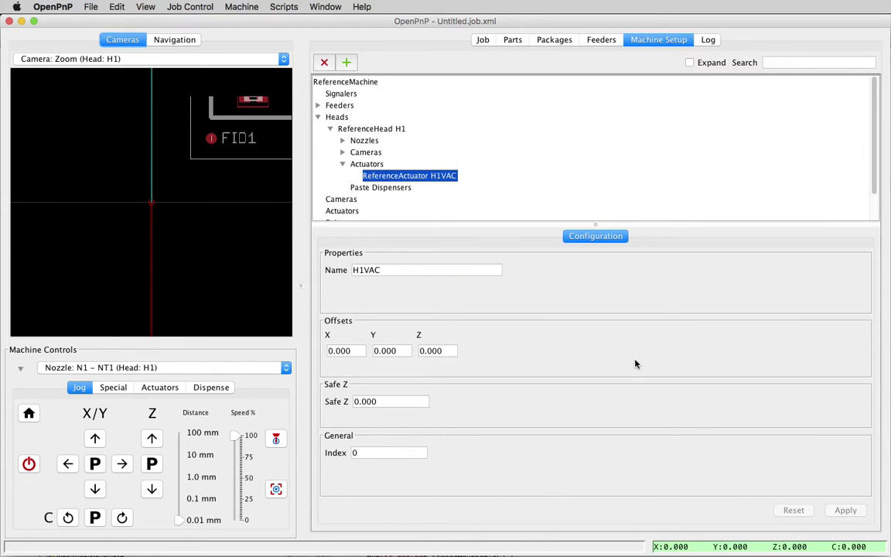
scroll(391, 190, down, 3)
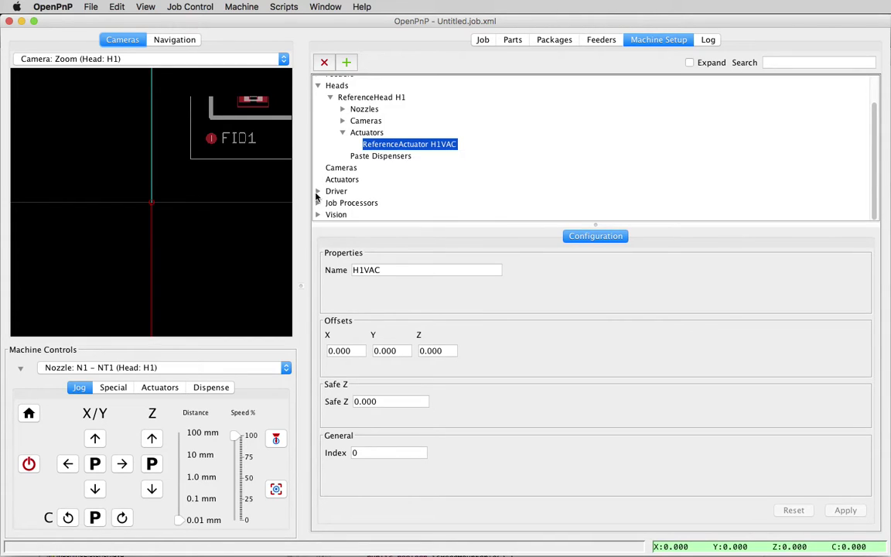
In the GcodeDriver, view the default VACUUM_REQUEST_COMMAND and select its VACUUM text
click(317, 191)
click(360, 203)
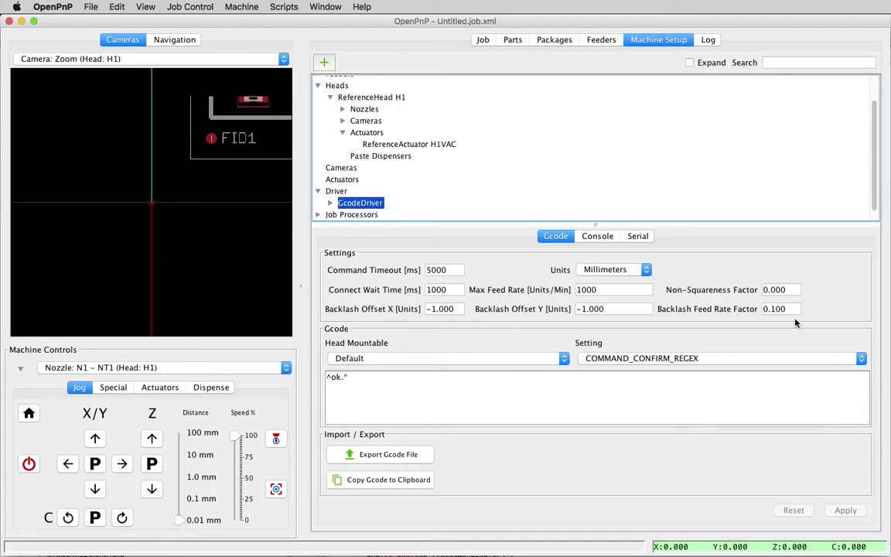
click(642, 358)
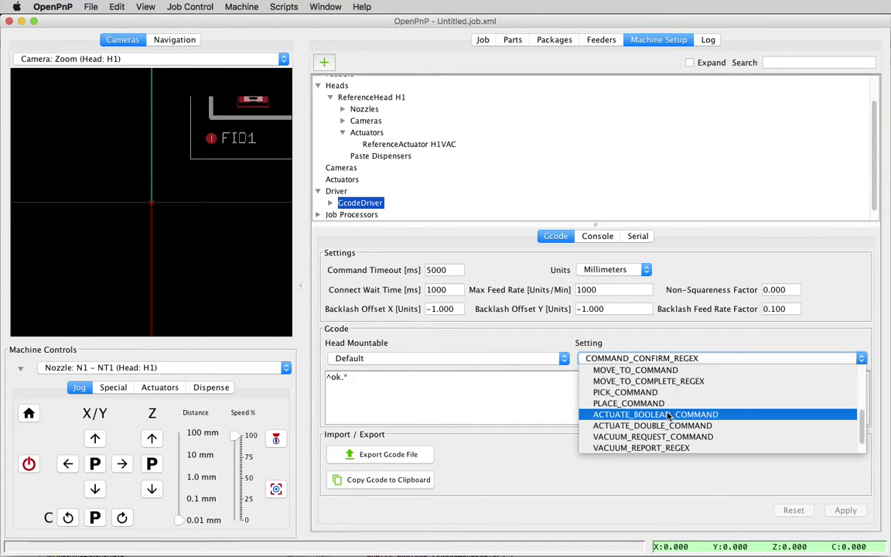
scroll(666, 416, down, 2)
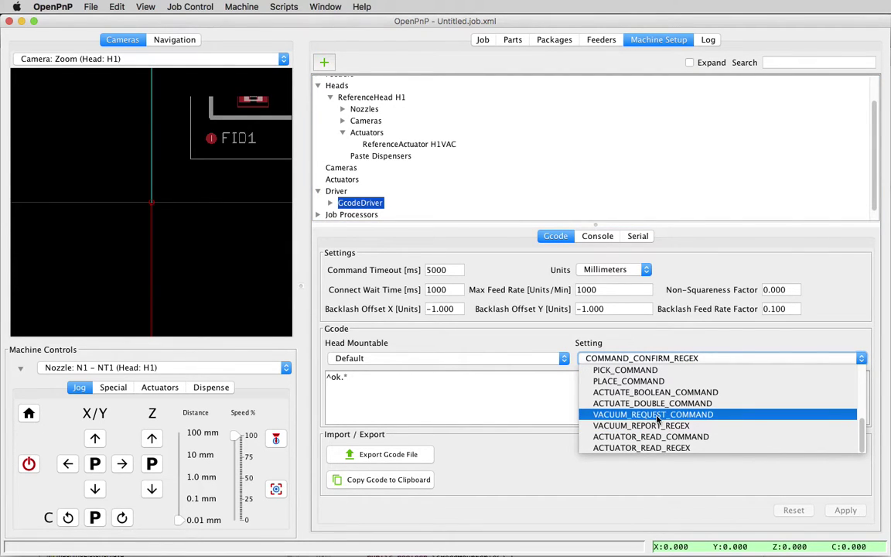
click(659, 419)
triple_click(447, 387)
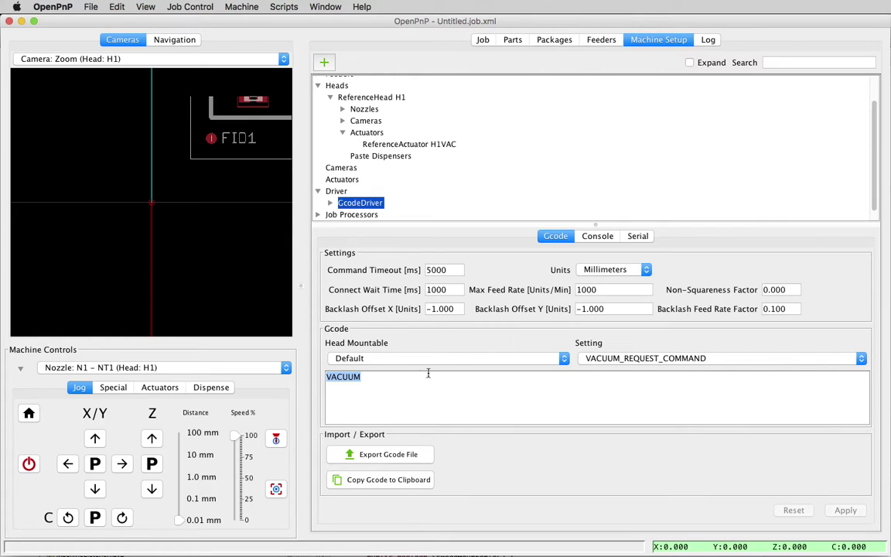
Set actuator H1VAC's ACTUATOR_READ_COMMAND to VACUUM
click(400, 358)
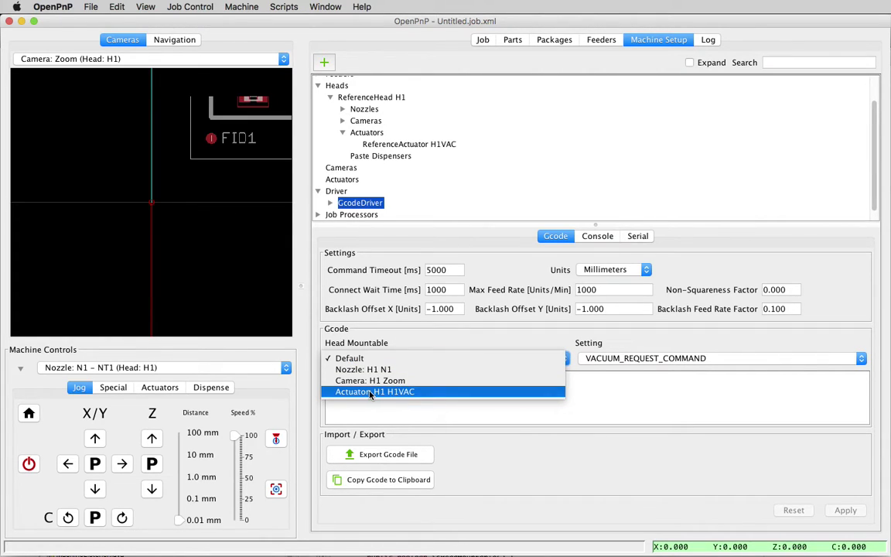
click(372, 392)
click(627, 358)
scroll(638, 415, down, 2)
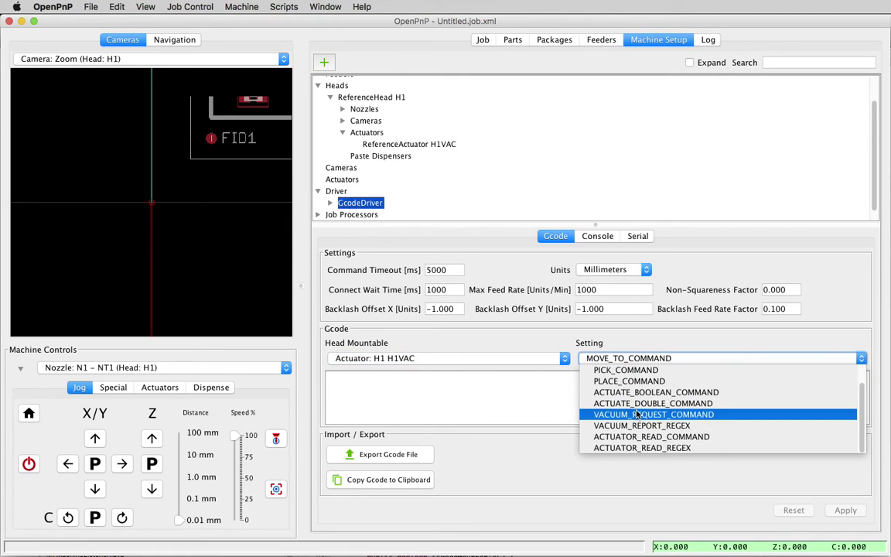
click(687, 437)
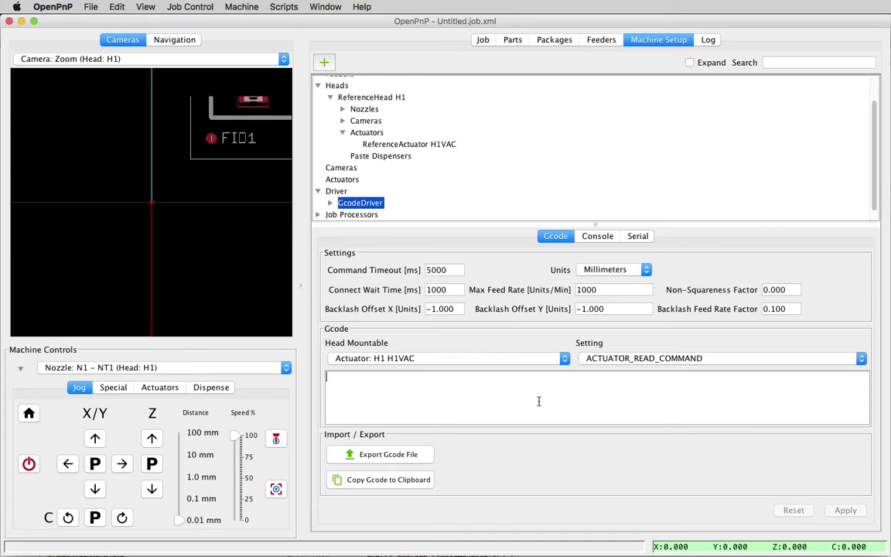
text(VACUUM)
click(412, 358)
click(542, 322)
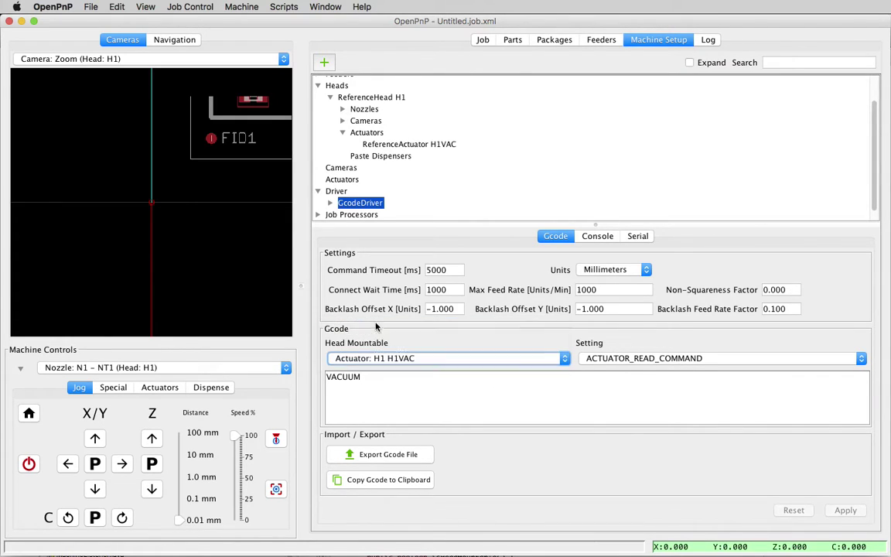
Select the whole default VACUUM_REPORT_REGEX to copy it
click(623, 358)
scroll(670, 414, down, 5)
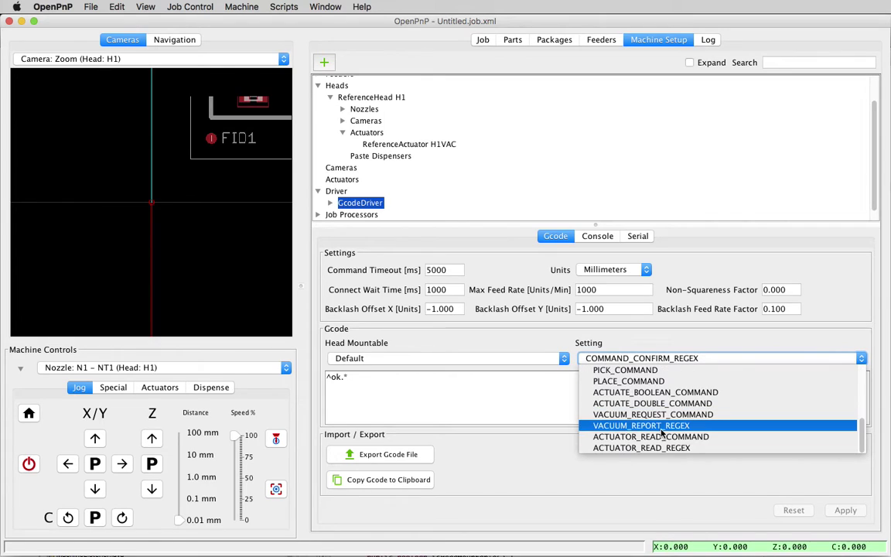
click(667, 427)
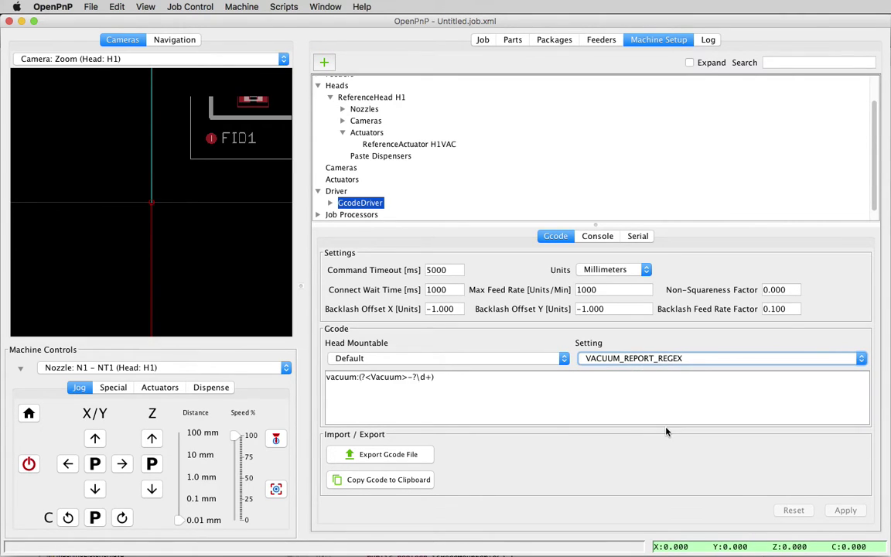
triple_click(465, 379)
key(super+c)
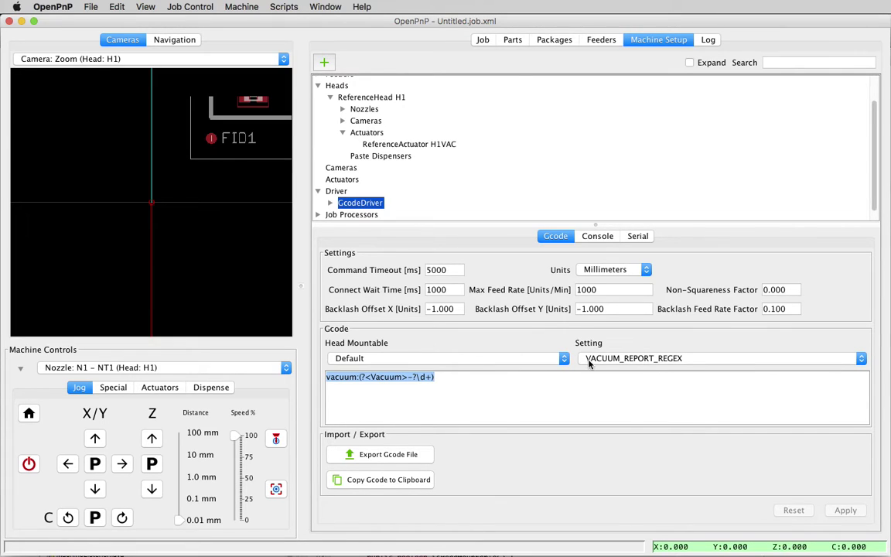
Paste it into H1VAC's ACTUATOR_READ_REGEX, renaming the capture group Vacuum to Value
click(457, 360)
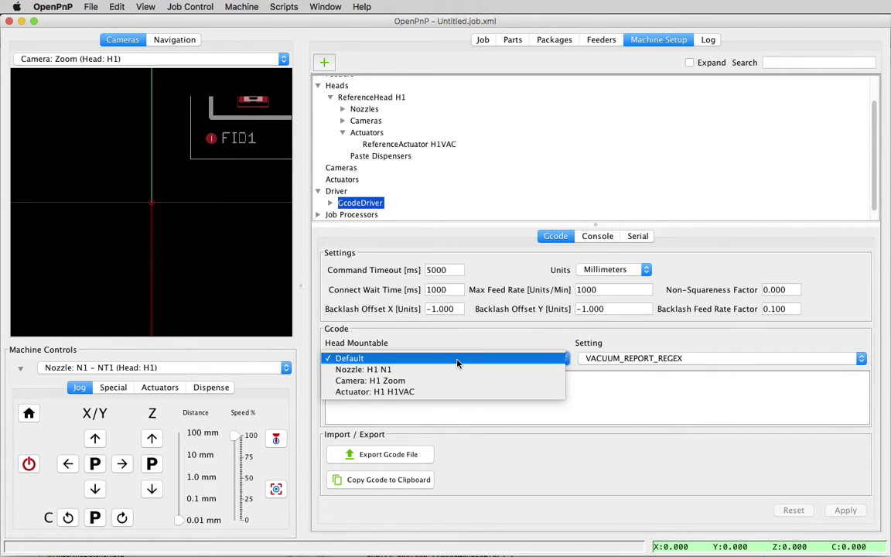
click(410, 394)
click(673, 358)
scroll(681, 418, down, 2)
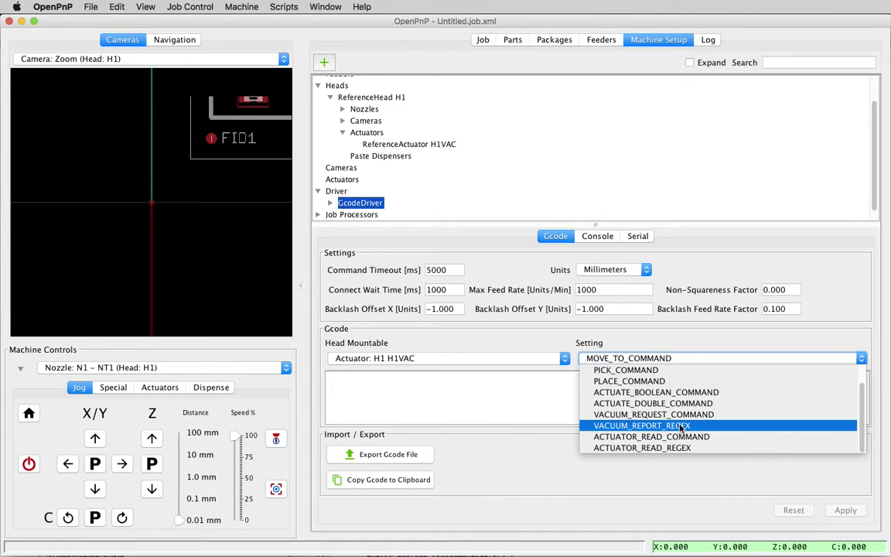
click(626, 448)
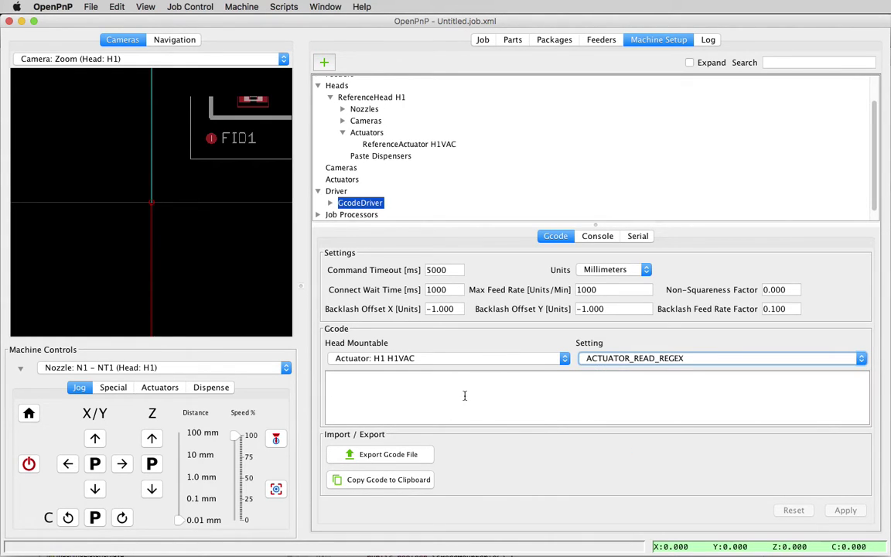
click(464, 395)
key(super+v)
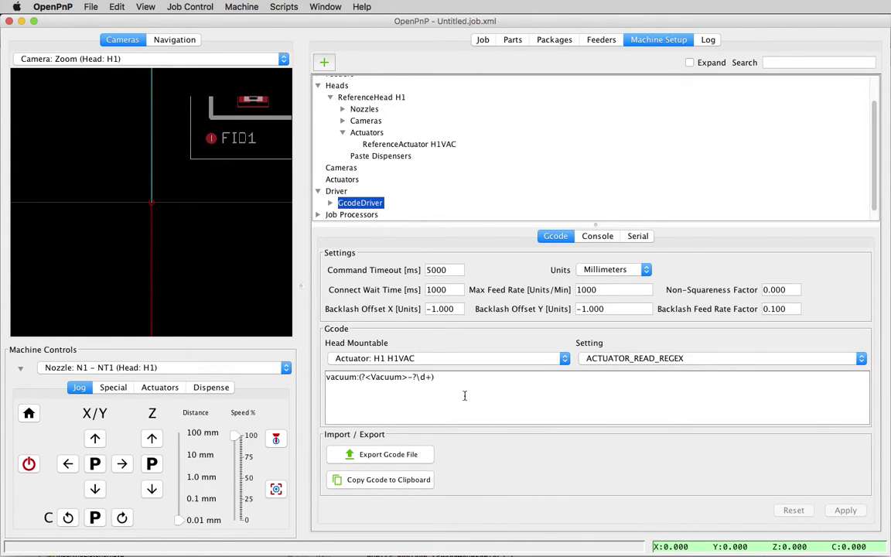
double_click(387, 377)
text(Value)
Read the H1:H1VAC actuator from the Actuators tab, then close its controls
click(160, 388)
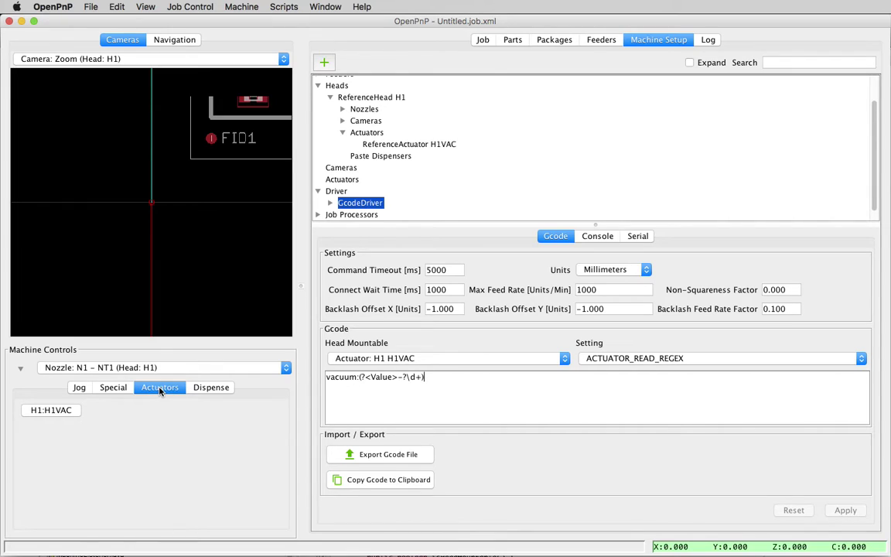
click(48, 411)
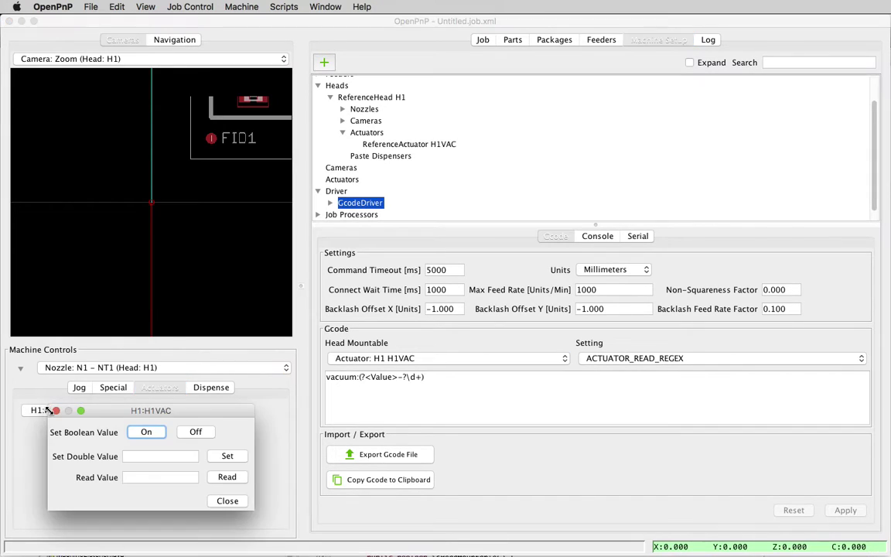
click(223, 479)
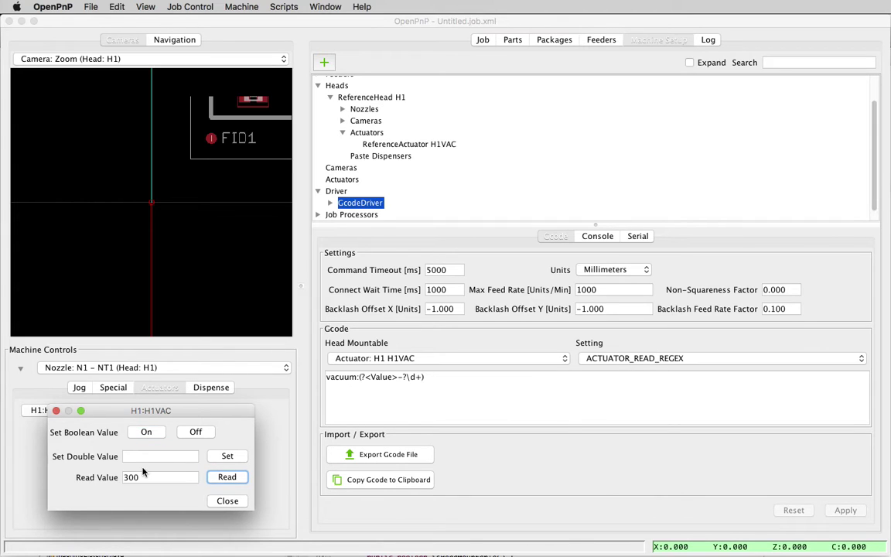
click(226, 499)
Clear the log and read H1VAC again, getting a value of 300
click(707, 41)
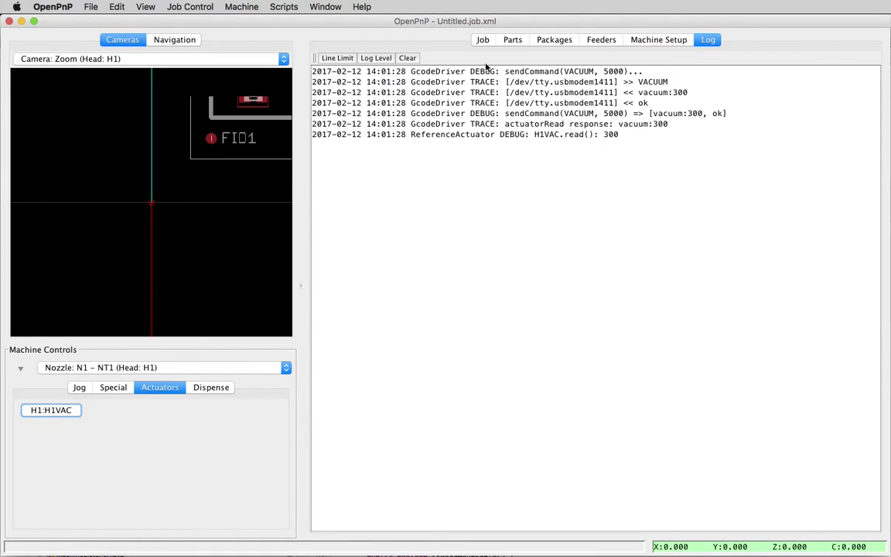
click(408, 58)
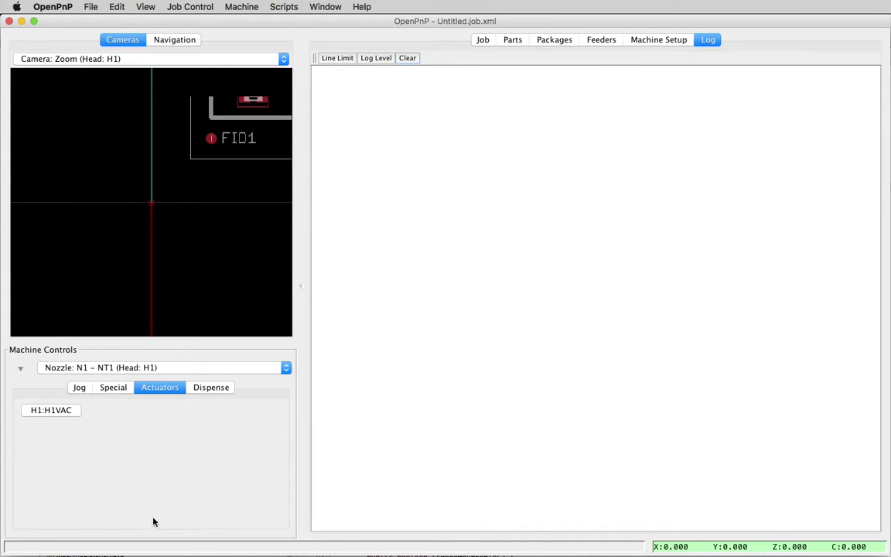
click(70, 410)
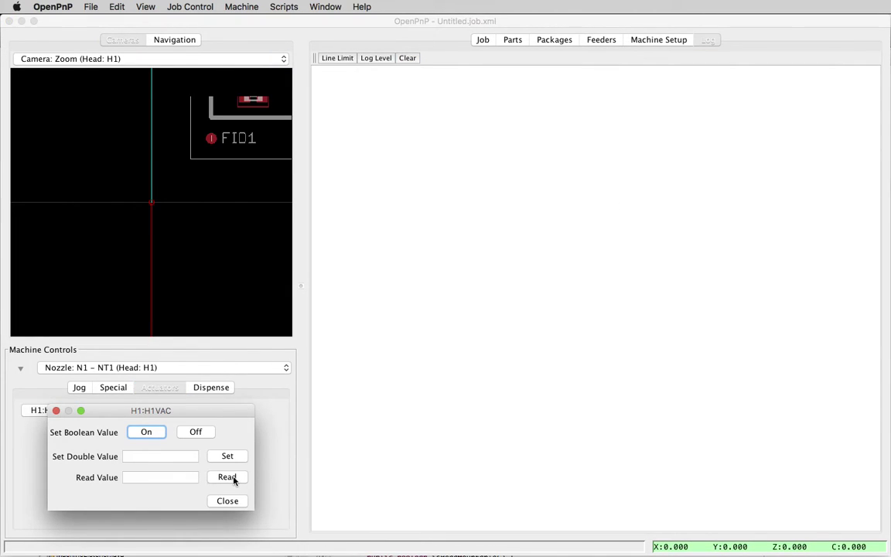
click(233, 477)
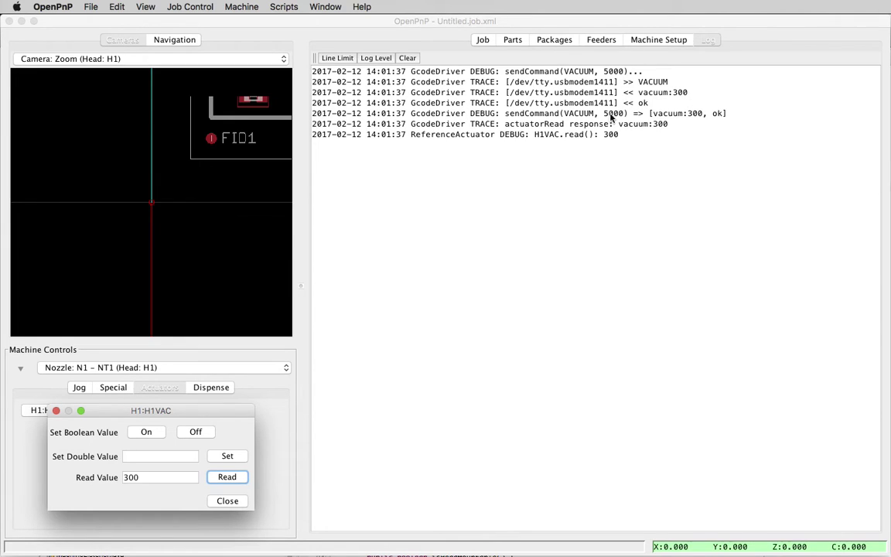
click(159, 477)
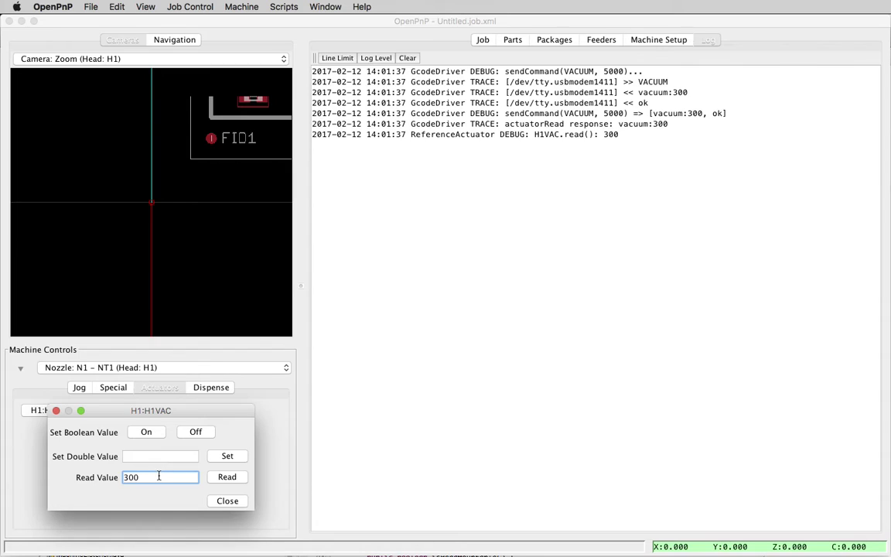
Set ReferenceNozzle N1's Vacuum Sense Actuator Name to H1VAC and apply
click(228, 503)
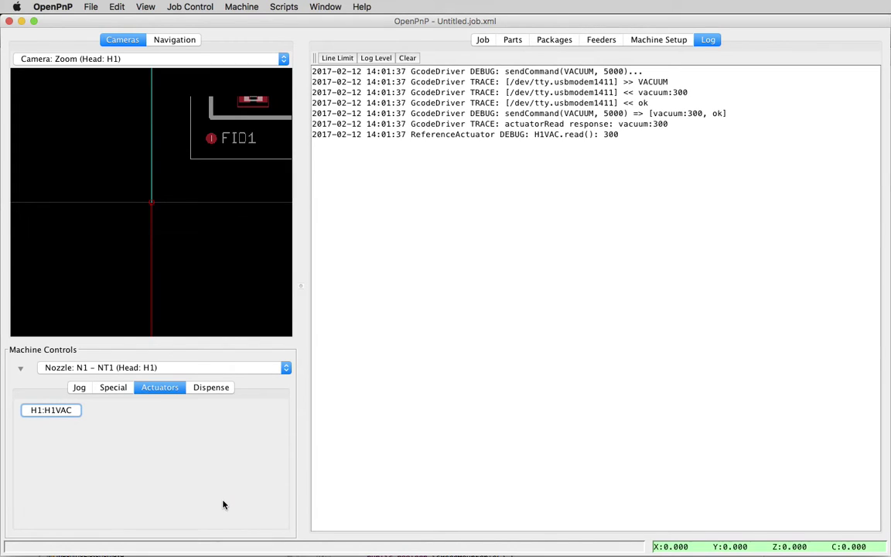
click(668, 39)
scroll(410, 121, up, 2)
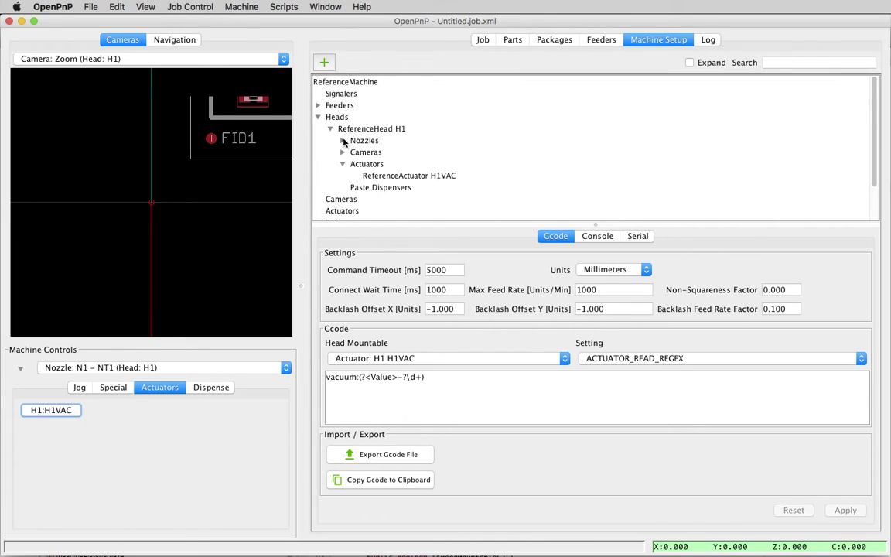
click(343, 140)
click(410, 152)
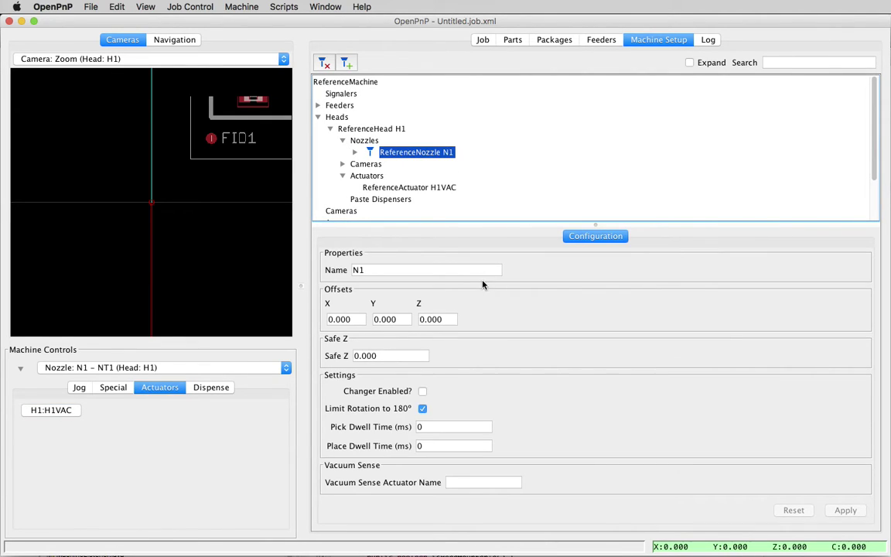
click(483, 480)
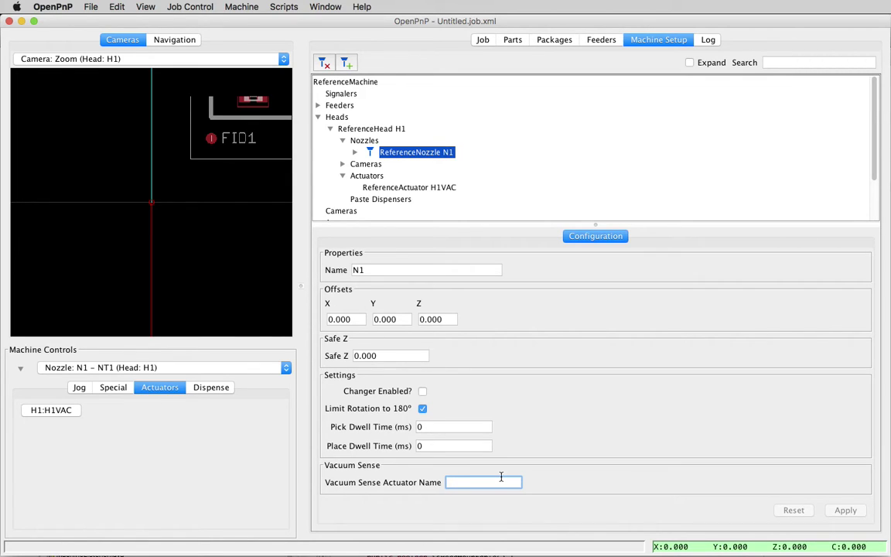
text(H1VAC)
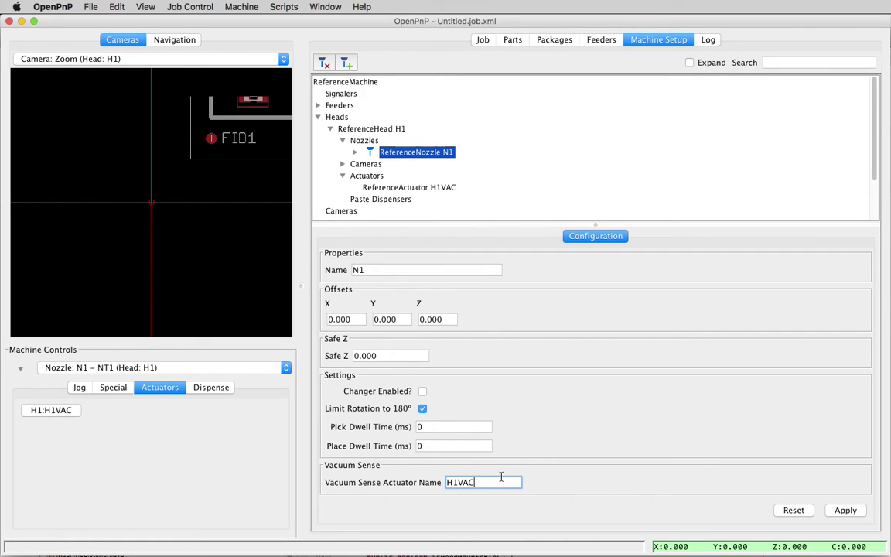
double_click(501, 477)
click(844, 510)
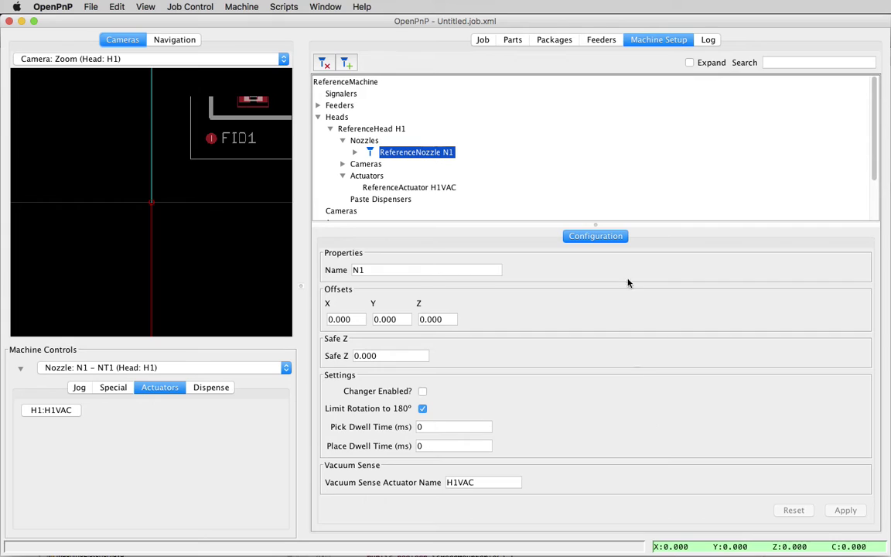
Set nozzle tip NT1's Part On Nozzle Vacuum Value to 100 and apply
click(356, 153)
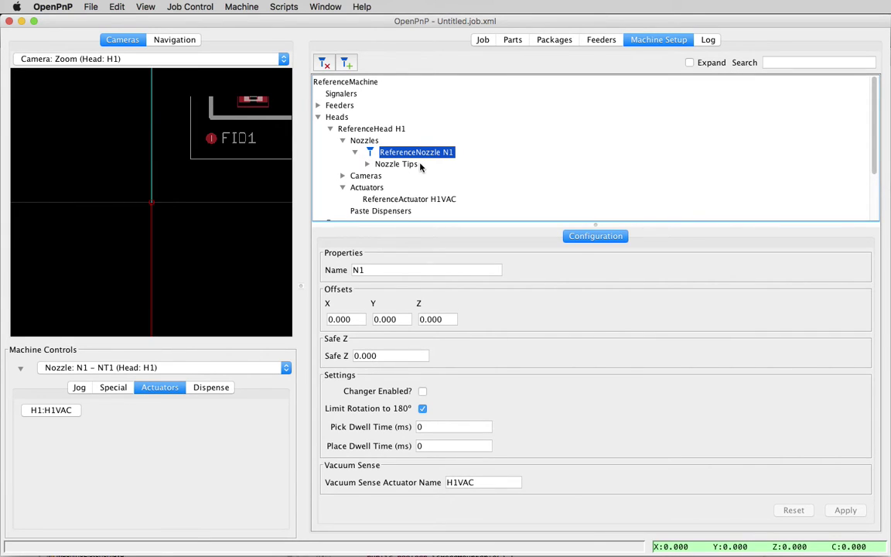
click(367, 164)
click(464, 177)
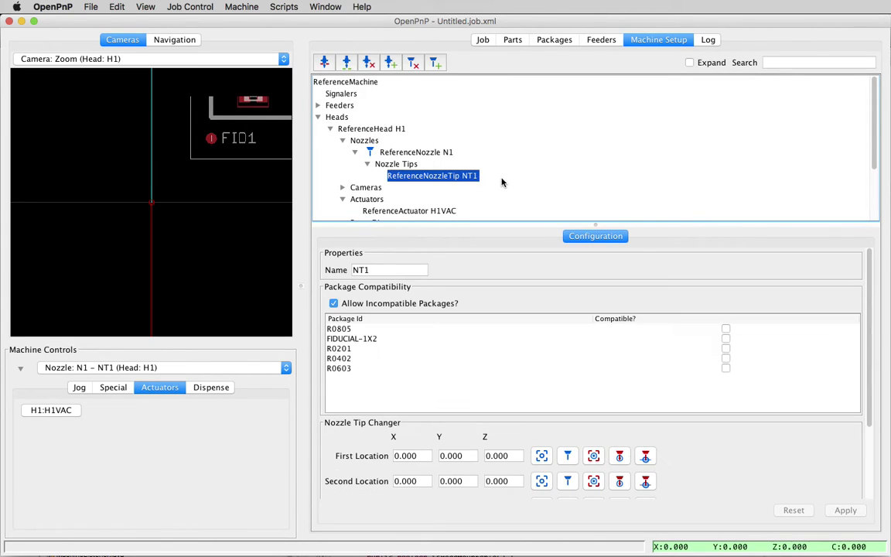
scroll(536, 414, down, 5)
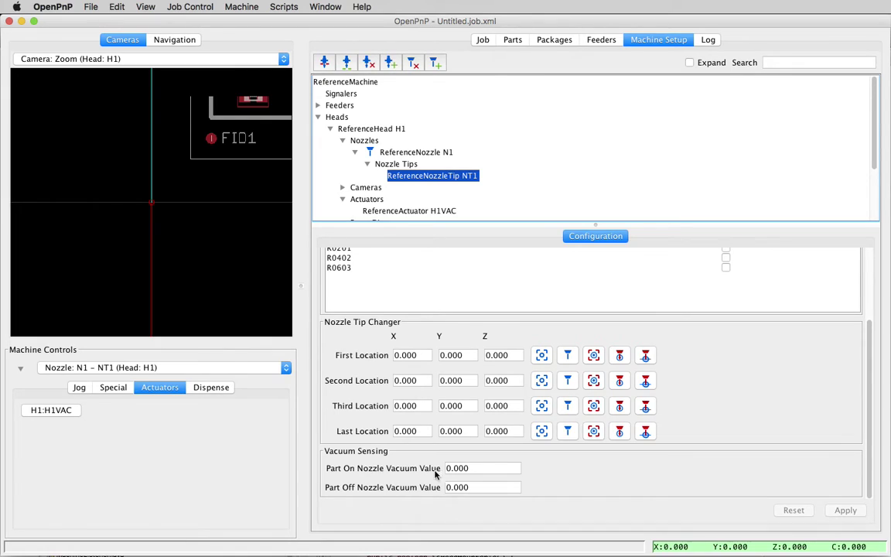
click(493, 468)
text(100)
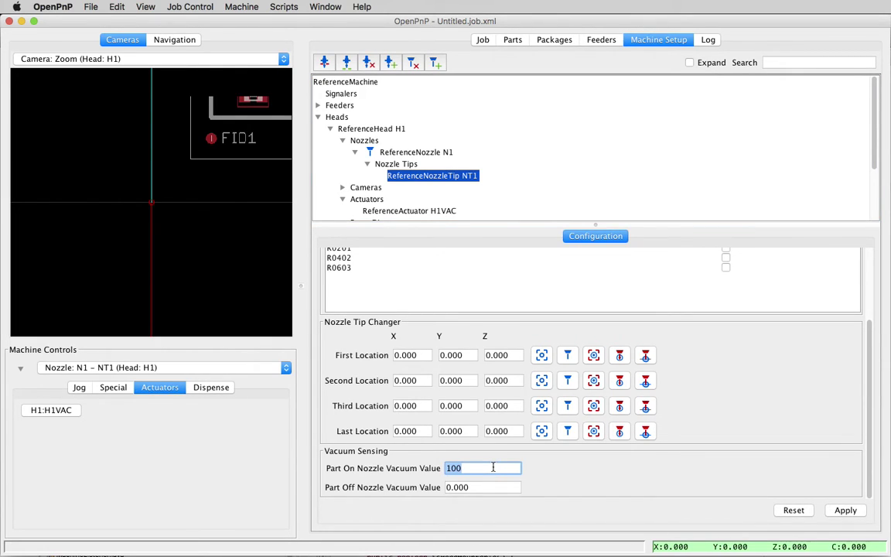
click(846, 510)
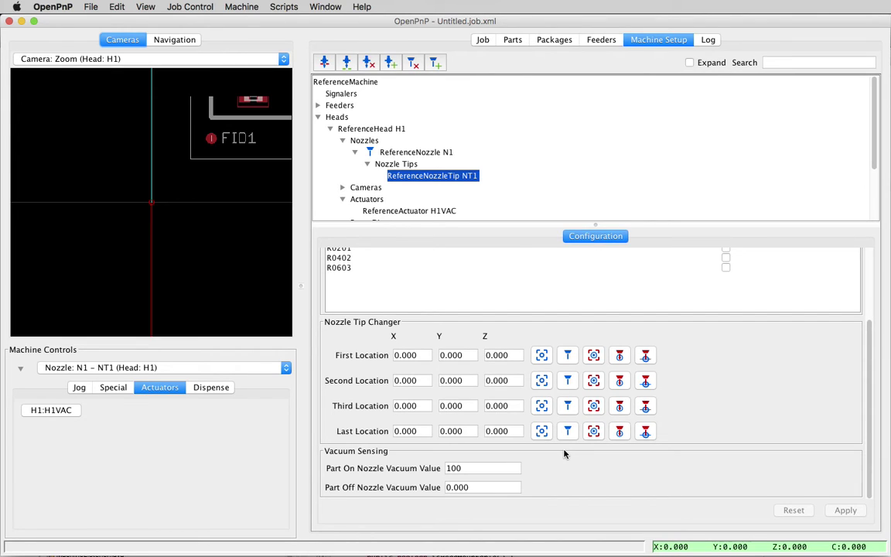
Feed and pick from the R0805 feeder, then check the log for vacuum 300
click(601, 41)
click(324, 91)
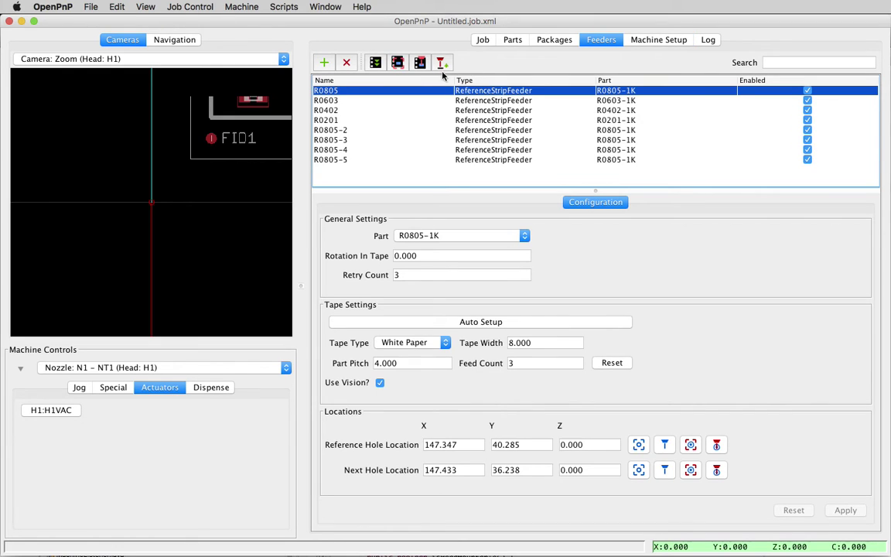
click(439, 63)
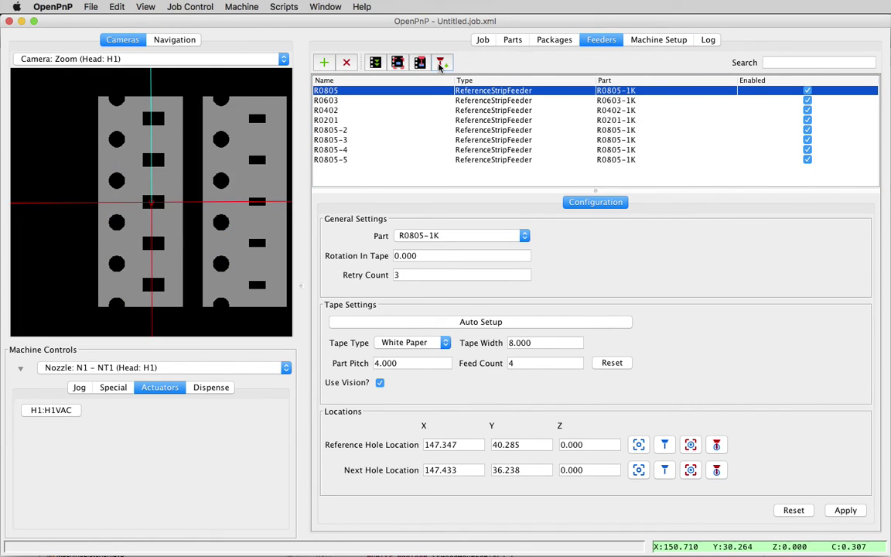
click(707, 40)
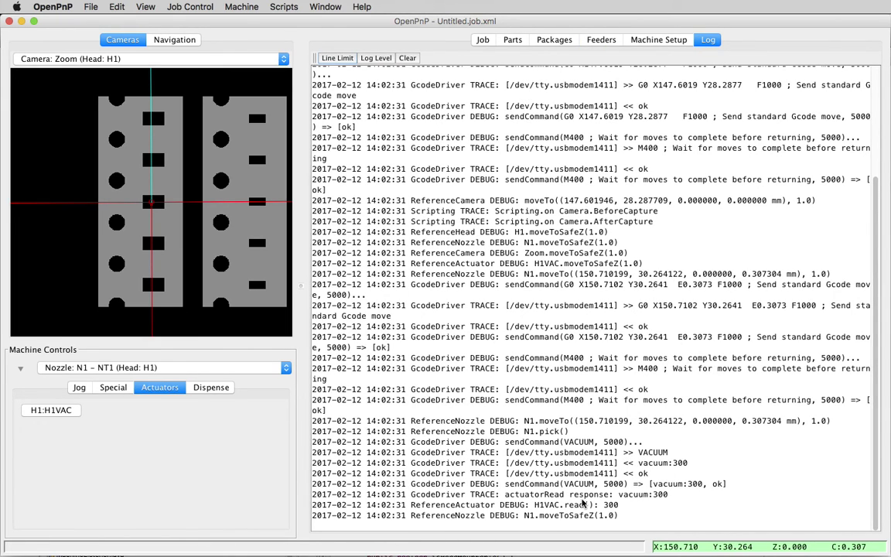
Change NT1's Part On Nozzle Vacuum Value to 400 and apply
click(659, 39)
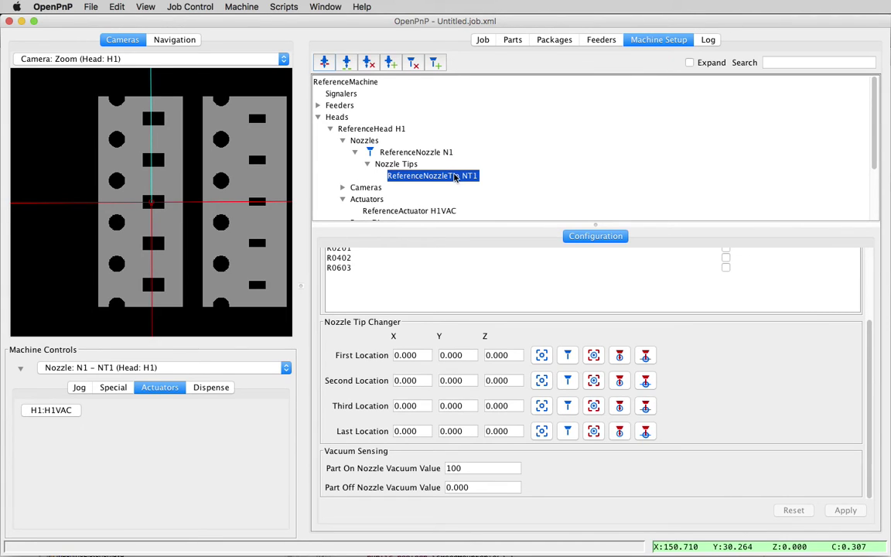
click(472, 466)
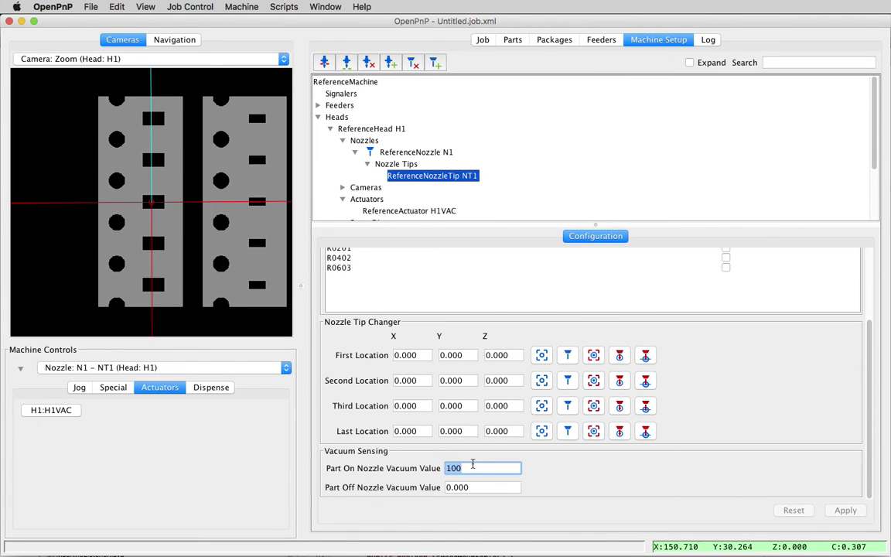
text(400)
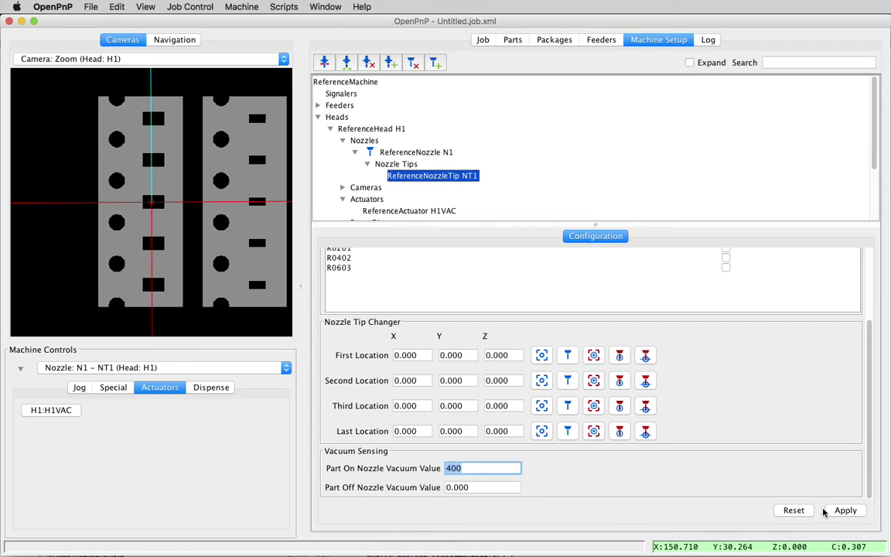
click(834, 511)
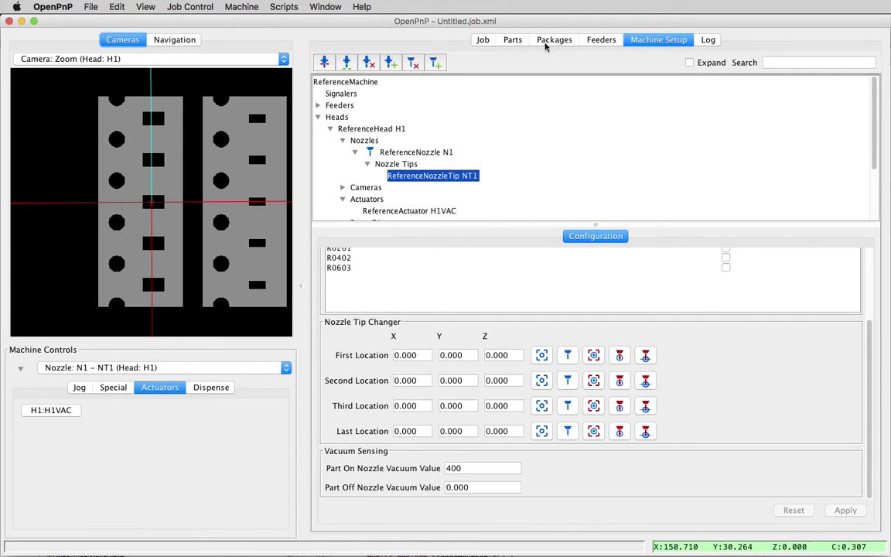
Pick from R0805 again and dismiss the low-vacuum pick failure error
click(600, 39)
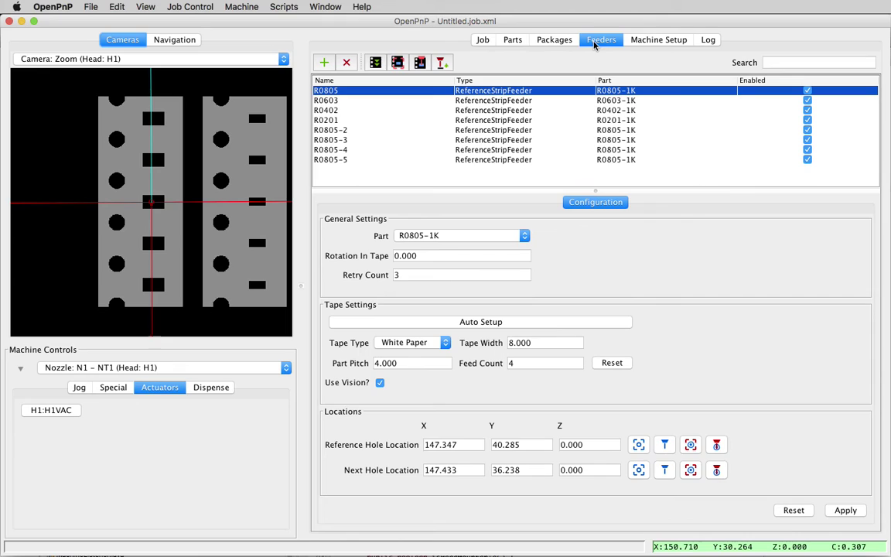
click(441, 64)
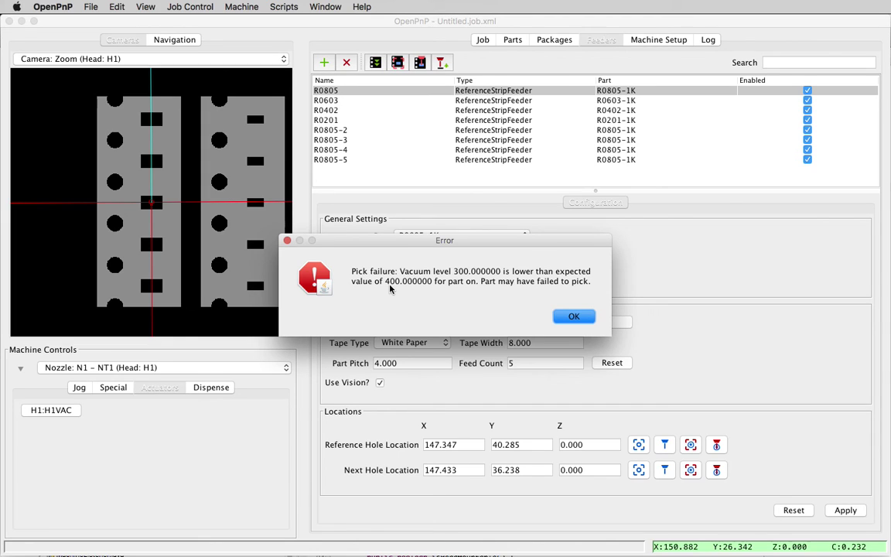
click(583, 318)
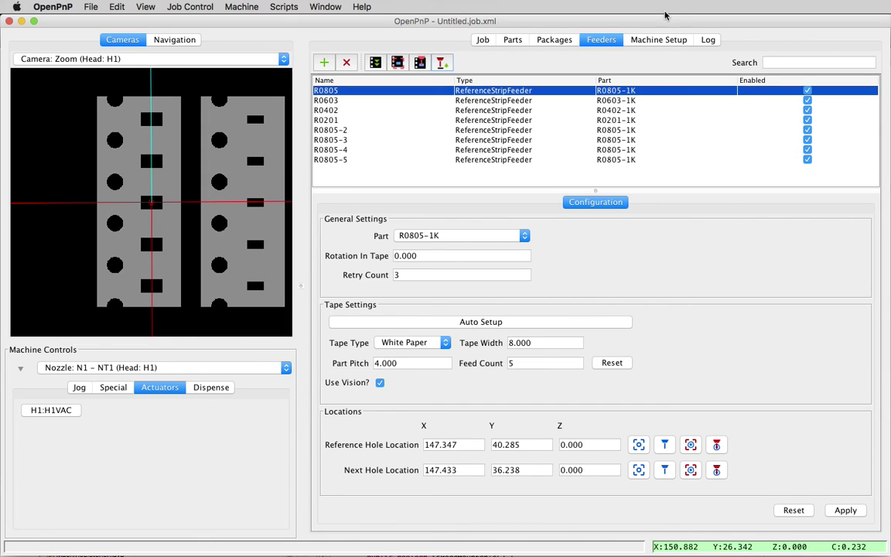
click(649, 41)
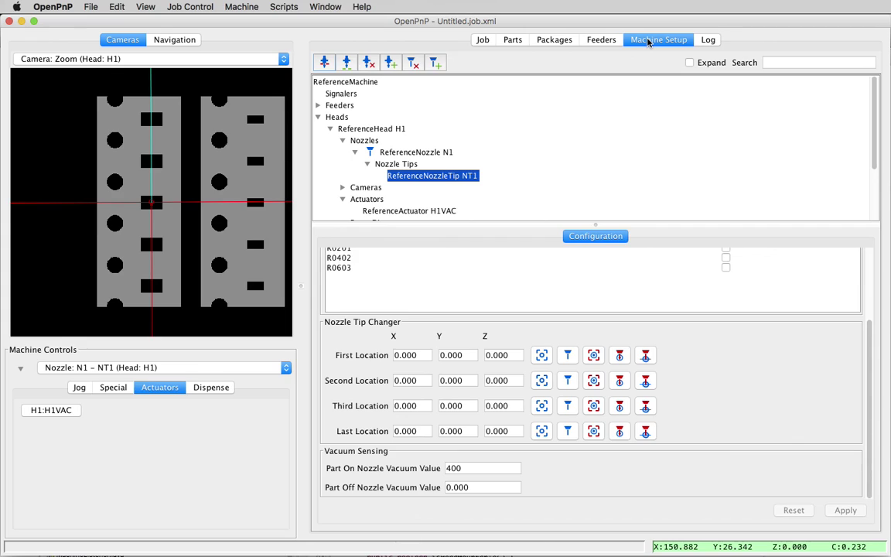